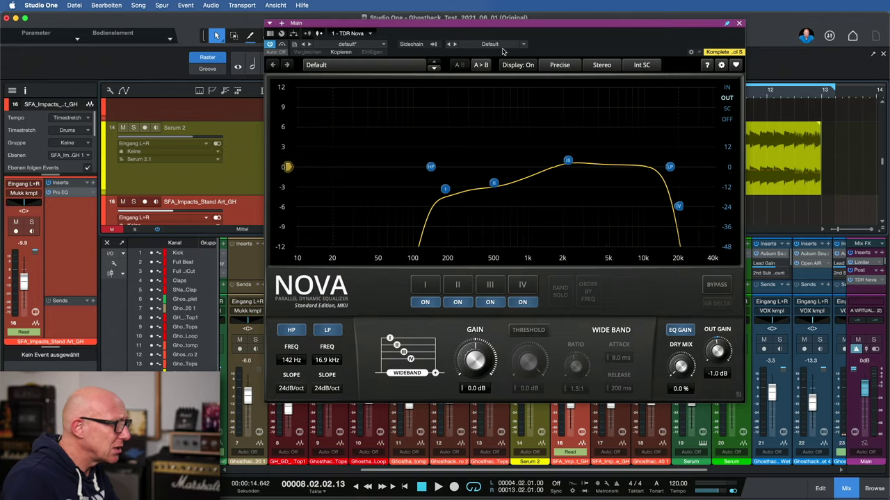
# - Deactivate the TDR Nova equalizer on the Main channel and close its window
pyautogui.click(269, 44)
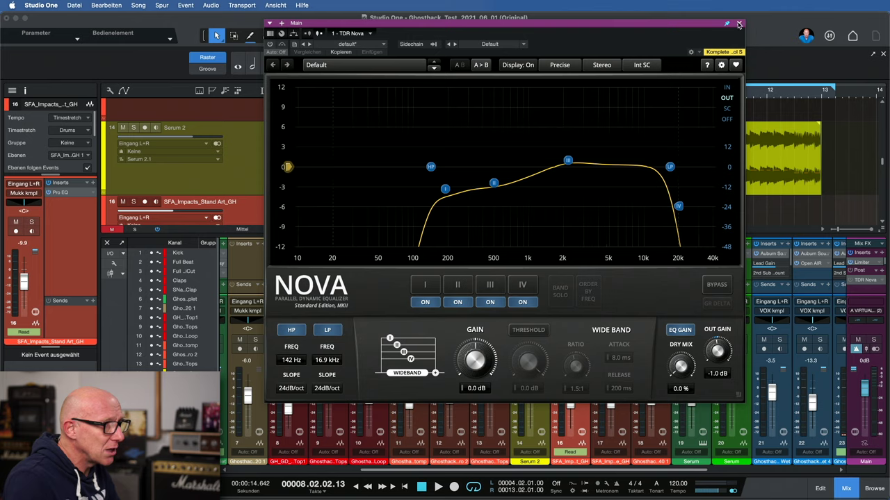
pyautogui.click(739, 24)
# - Duplicate the Serum 2 track completely, including its audio events
pyautogui.click(281, 173)
pyautogui.rightClick(285, 164)
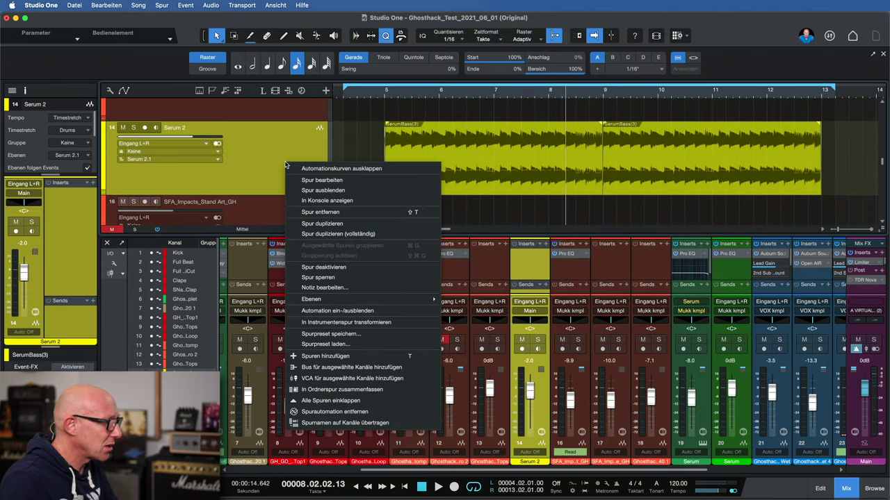
pyautogui.click(335, 234)
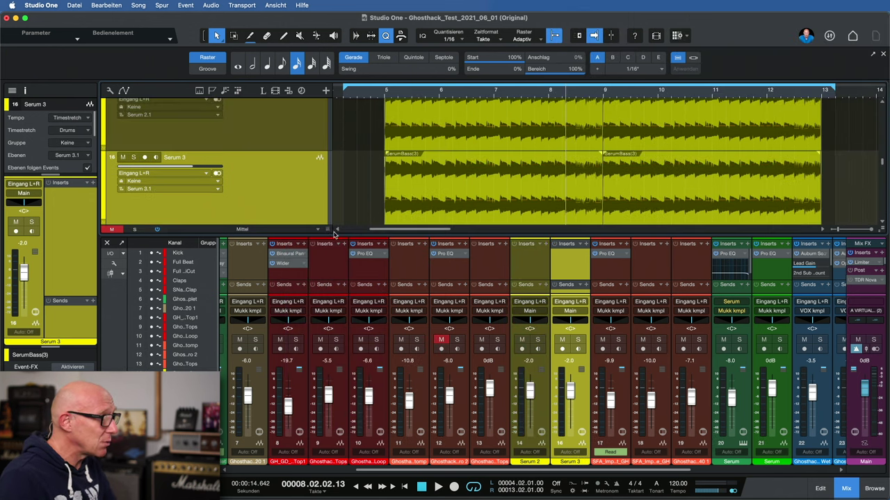
pyautogui.scroll(-1, 388, 156)
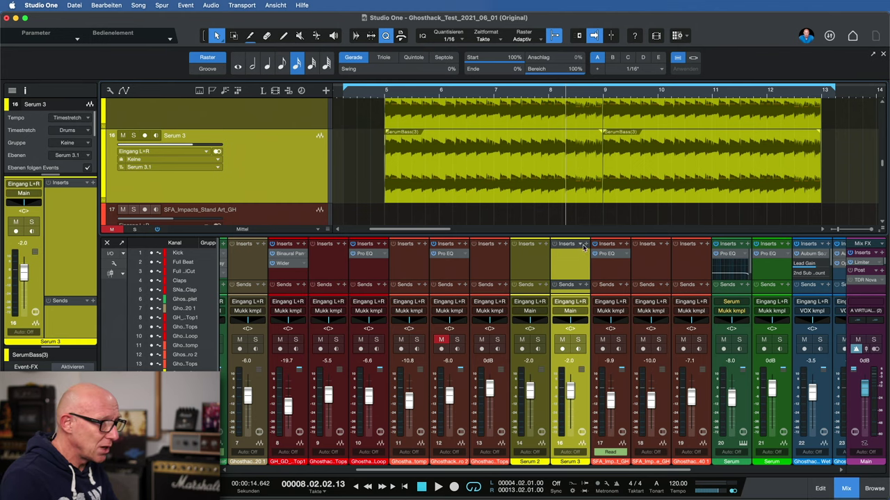
# - Insert a Pro EQ on the Serum 3 channel with its low cut active at 175 Hz and 24dB/Oct
pyautogui.click(584, 247)
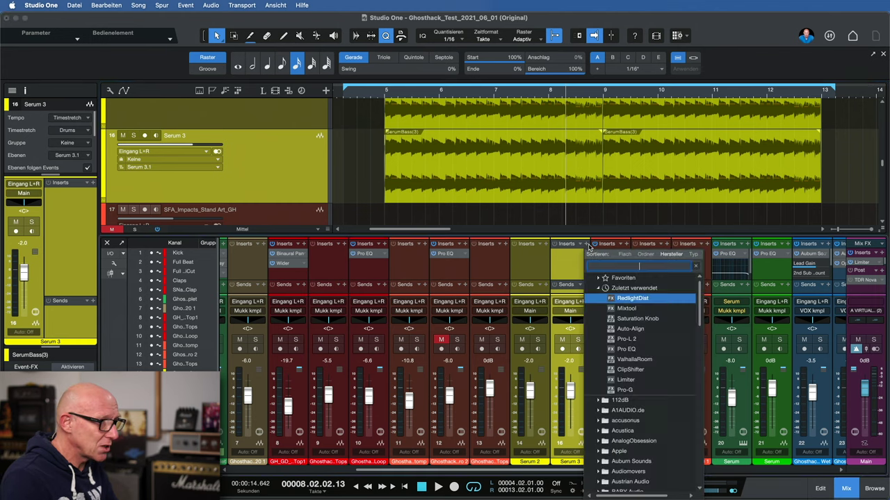
pyautogui.click(625, 349)
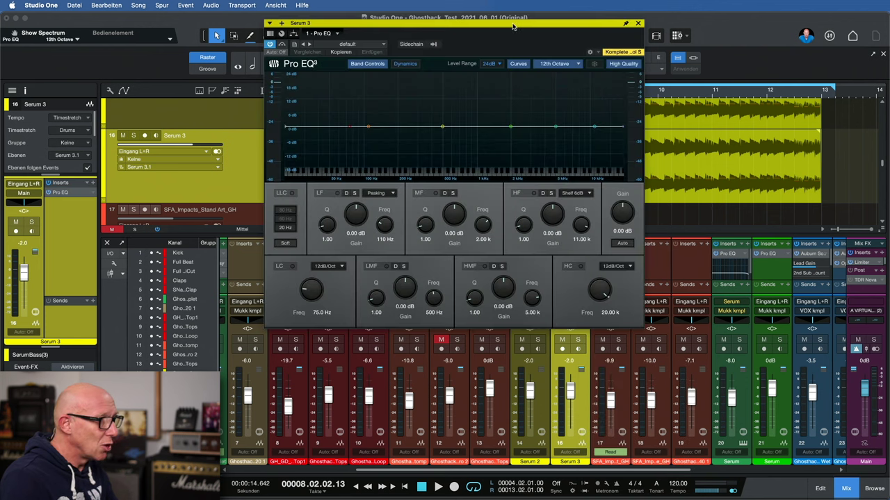
pyautogui.moveTo(513, 27); pyautogui.dragTo(622, 65)
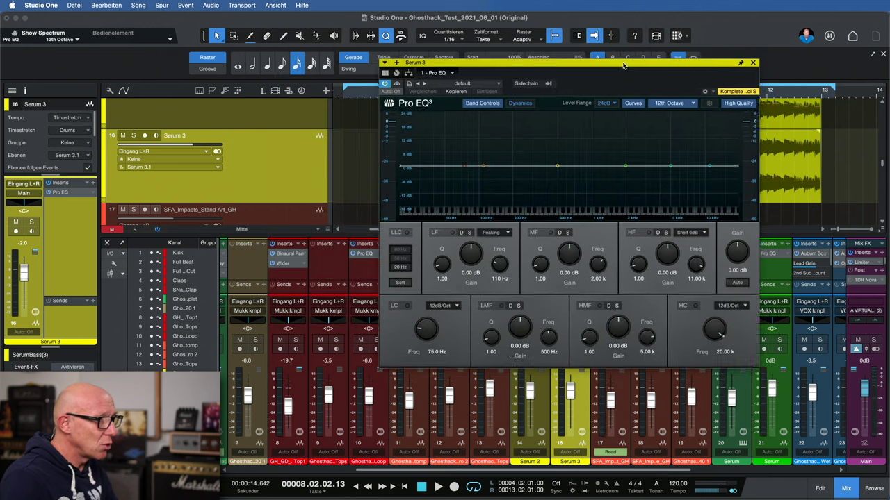
pyautogui.click(401, 306)
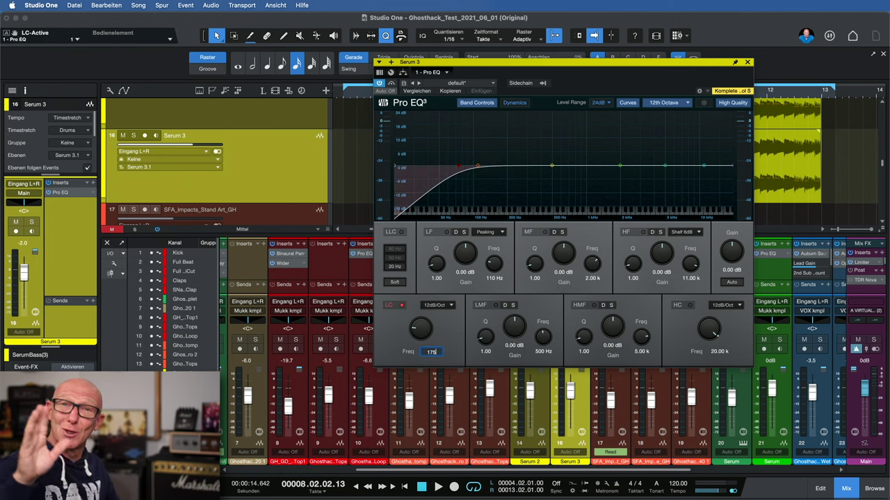
pyautogui.press('Return')
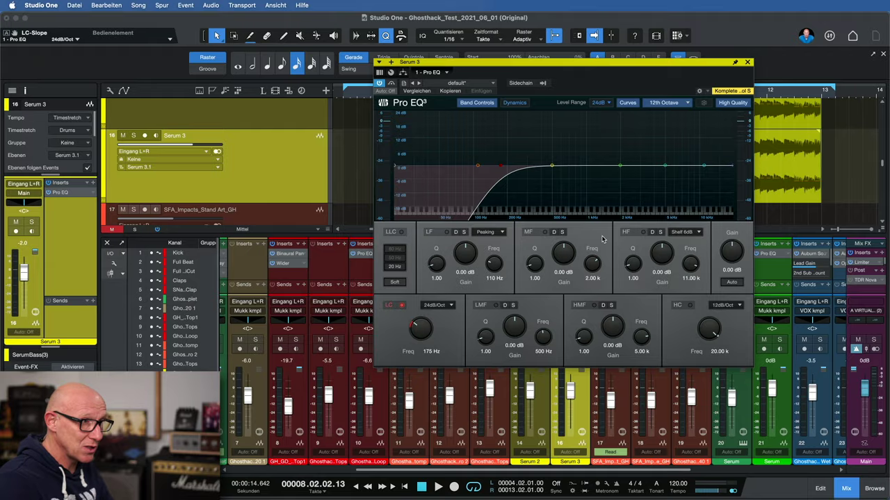
pyautogui.click(747, 63)
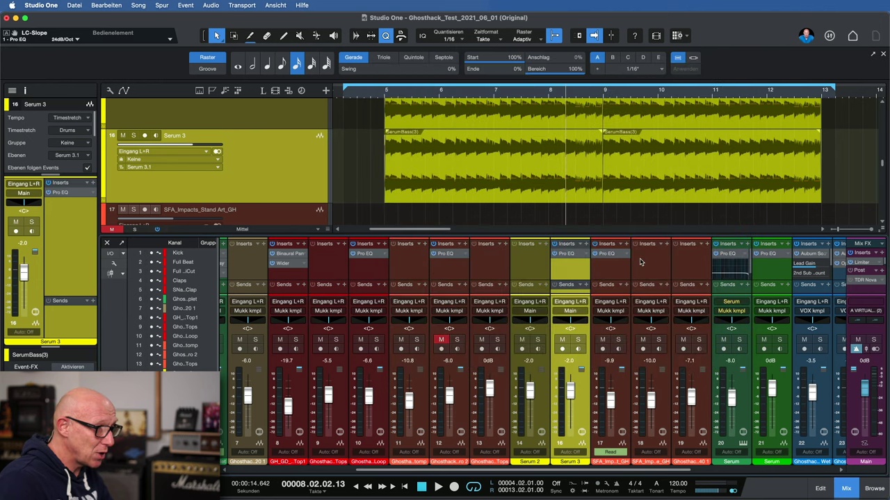
# - Solo the Serum 2 and Serum 3 channels and compare the playback with and without Serum 3
pyautogui.click(529, 339)
pyautogui.click(657, 41)
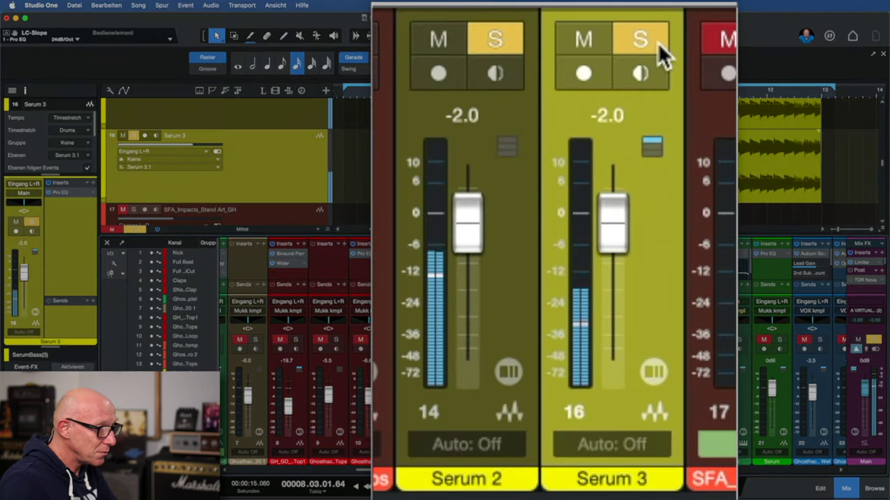
pyautogui.click(638, 42)
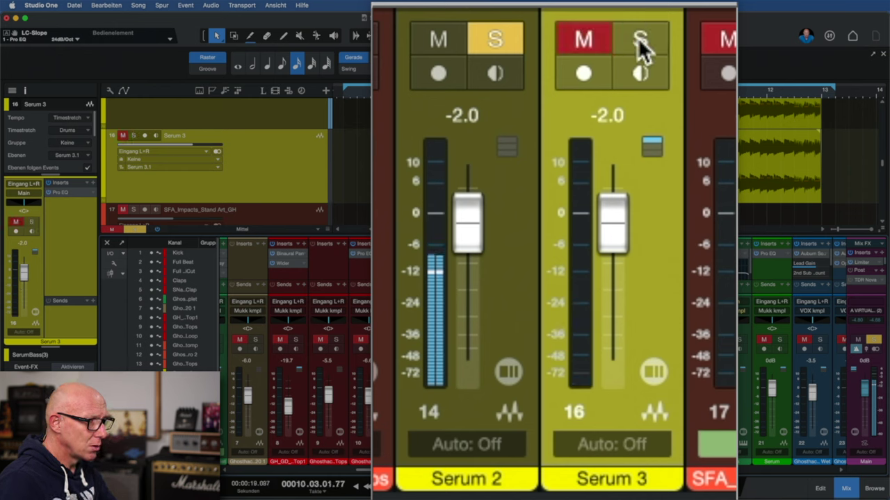
pyautogui.click(638, 40)
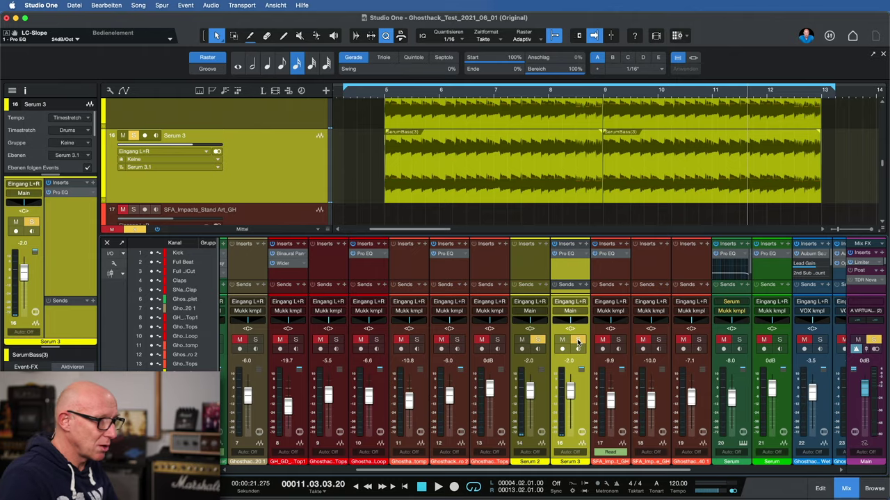
# - Insert a Mixtool after the Pro EQ on Serum 3 and invert the phase of both left and right channels
pyautogui.click(587, 247)
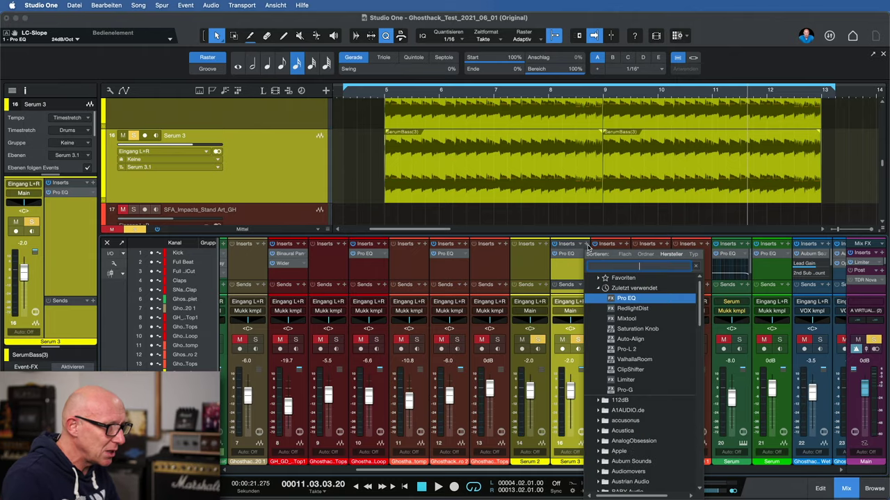
pyautogui.press('Escape')
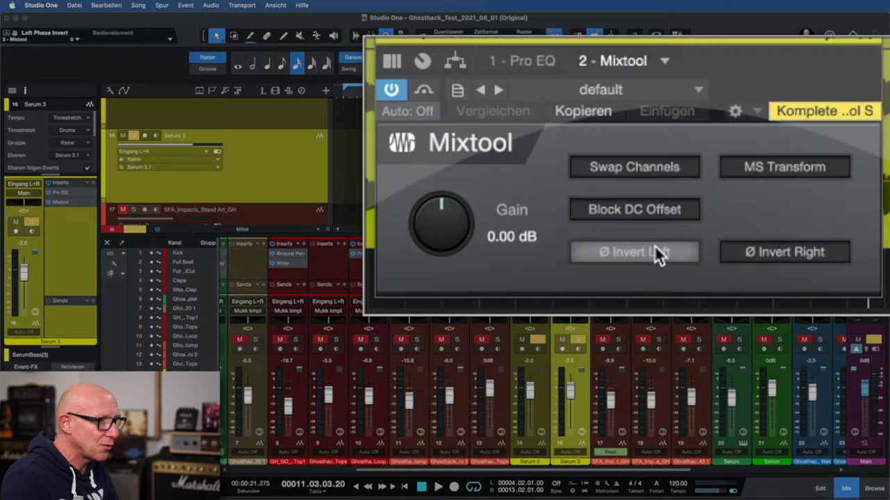
pyautogui.click(656, 254)
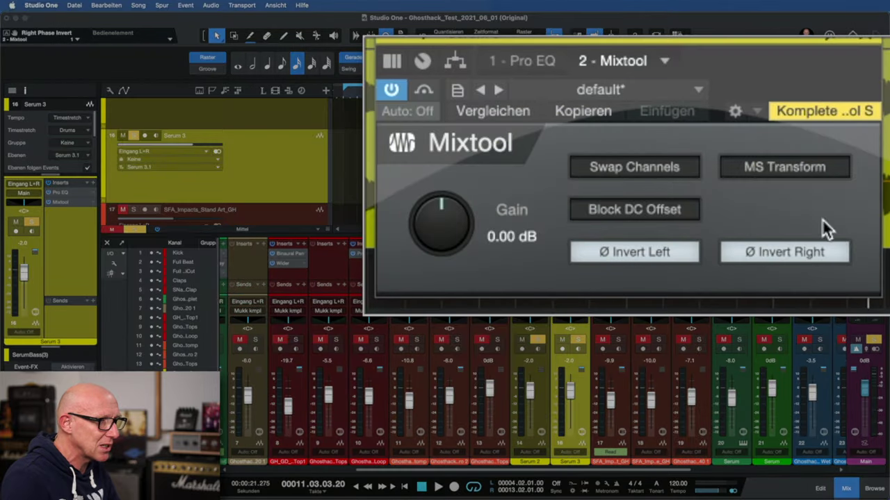
pyautogui.click(862, 49)
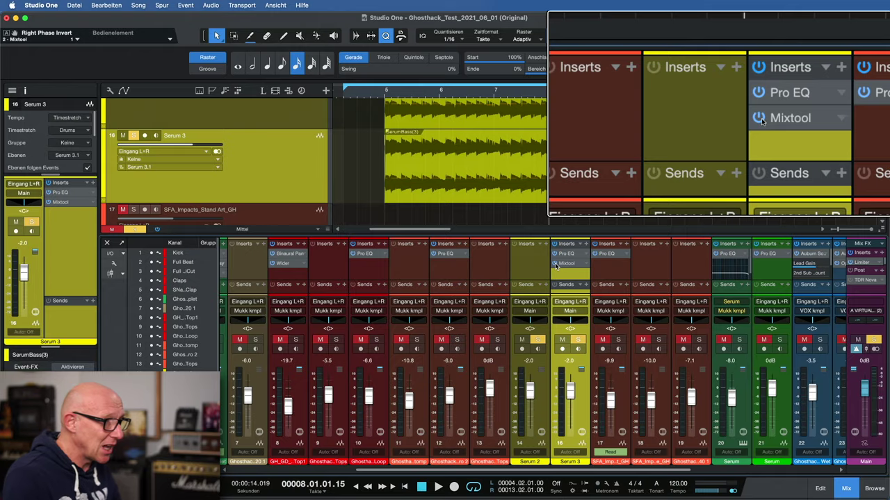
# - Insert RedlightDist after the Mixtool on the Serum 3 channel, keeping its window clear of the soloed channel strips
pyautogui.hscroll(2, 555, 266)
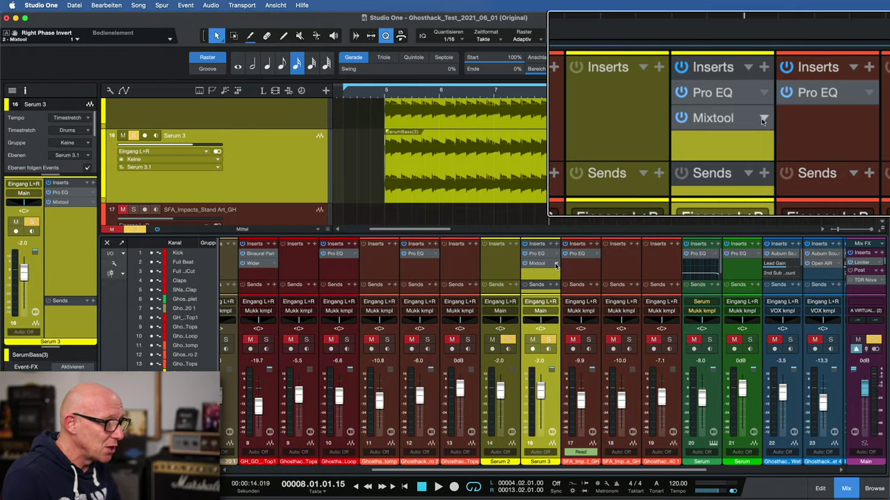
pyautogui.hscroll(-3, 556, 266)
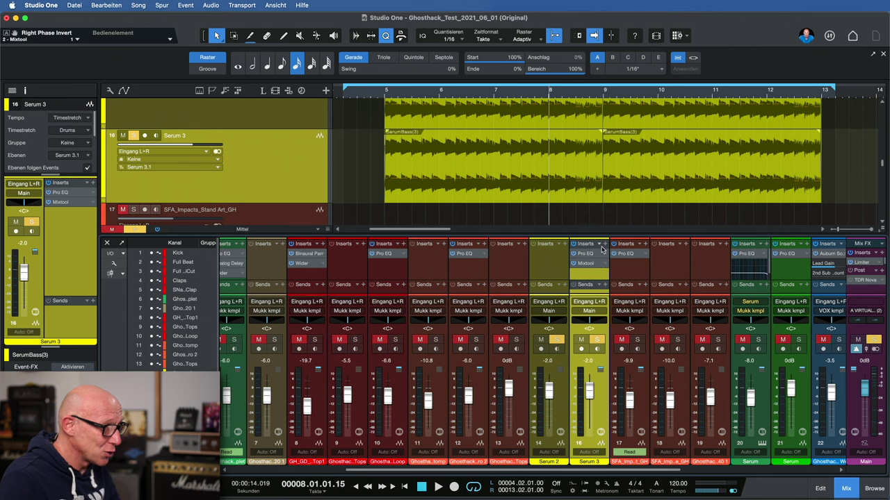
pyautogui.click(606, 247)
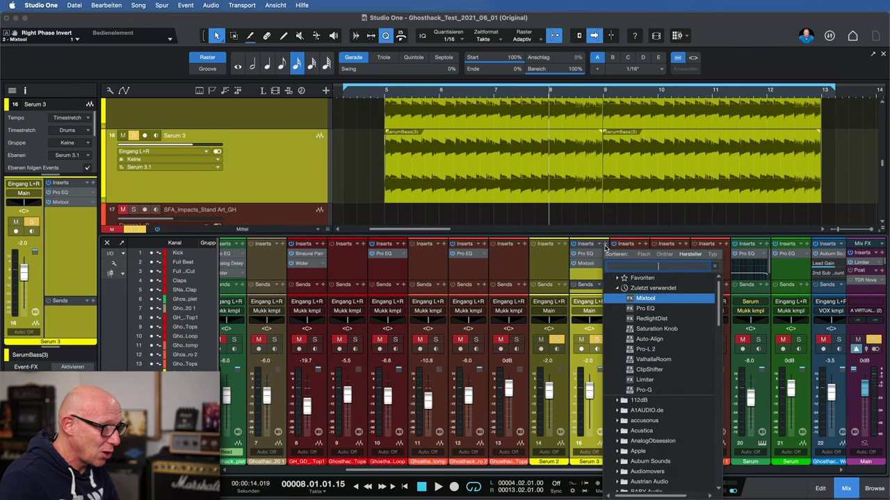
pyautogui.click(664, 321)
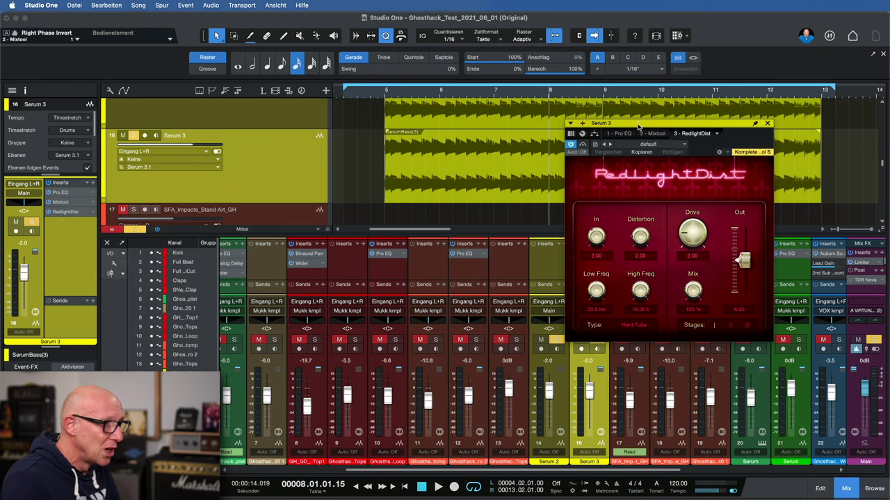
pyautogui.moveTo(638, 126); pyautogui.dragTo(698, 125)
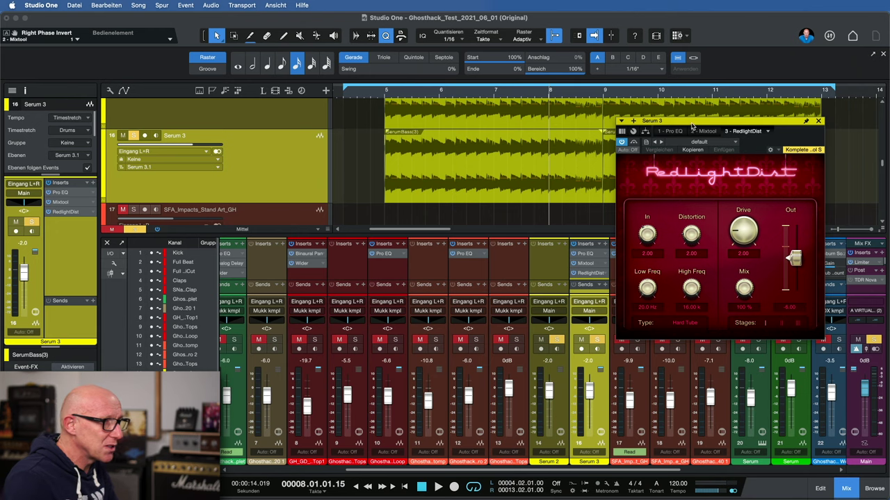
pyautogui.moveTo(692, 127); pyautogui.dragTo(650, 90)
# - Unsolo Serum 2 and, during playback, set RedlightDist's Distortion to 8.25 and its output to -16.49
pyautogui.click(554, 341)
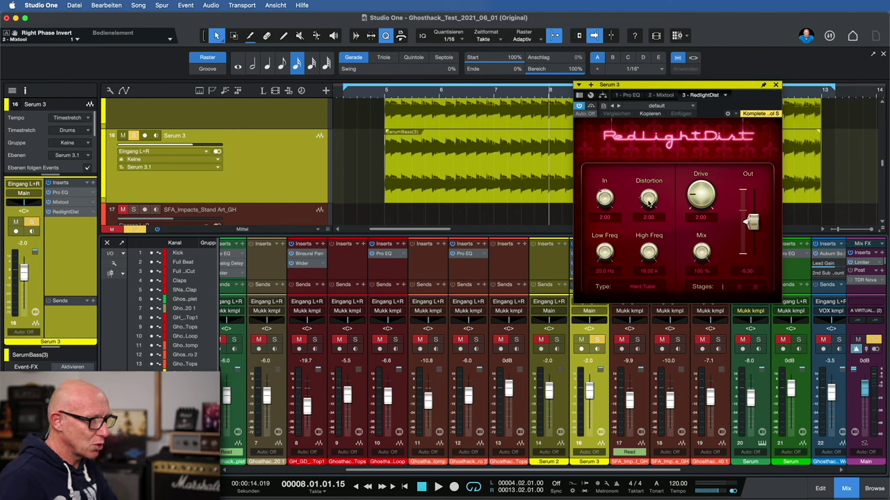
pyautogui.press('space')
pyautogui.moveTo(648, 202); pyautogui.dragTo(645, 179)
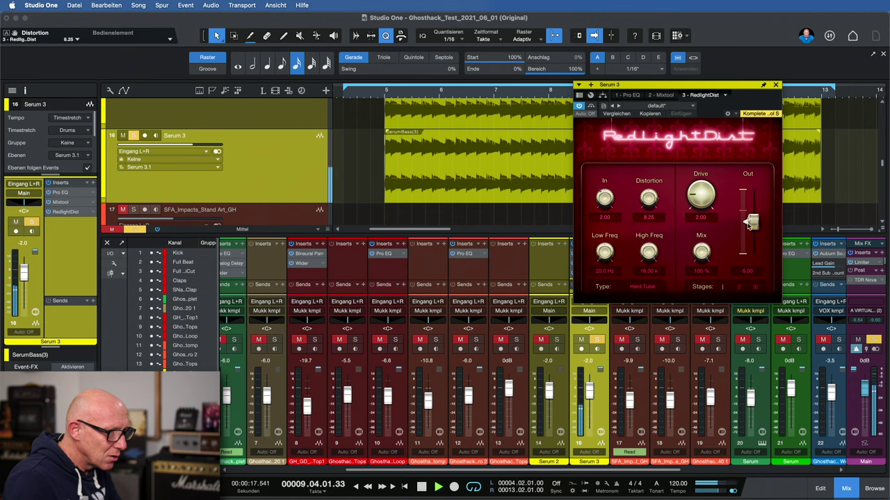
pyautogui.moveTo(751, 223); pyautogui.dragTo(751, 245)
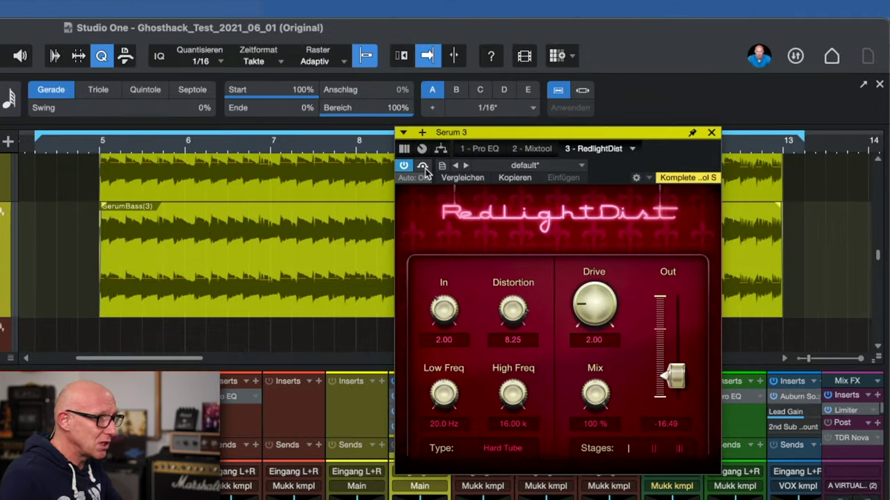
# - Compare the sound with RedlightDist bypassed and active, and raise its Distortion to 9.20 before closing the plug-in window
pyautogui.click(422, 165)
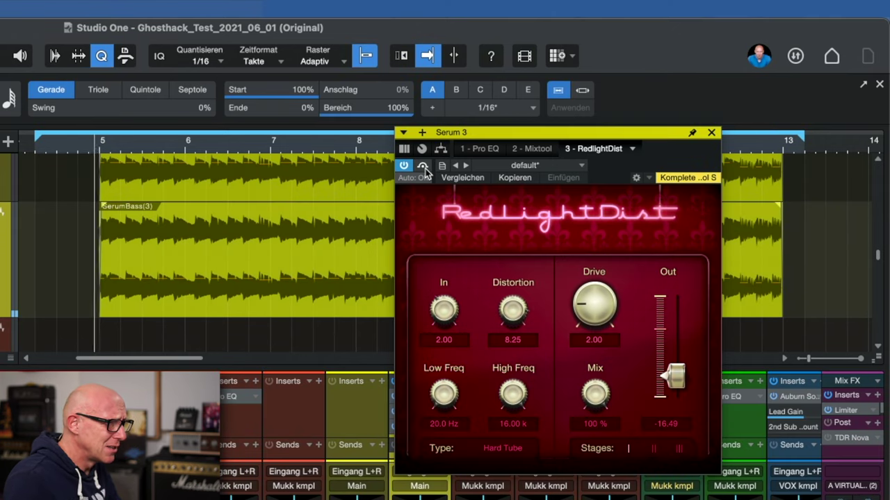
pyautogui.moveTo(505, 308); pyautogui.dragTo(506, 298)
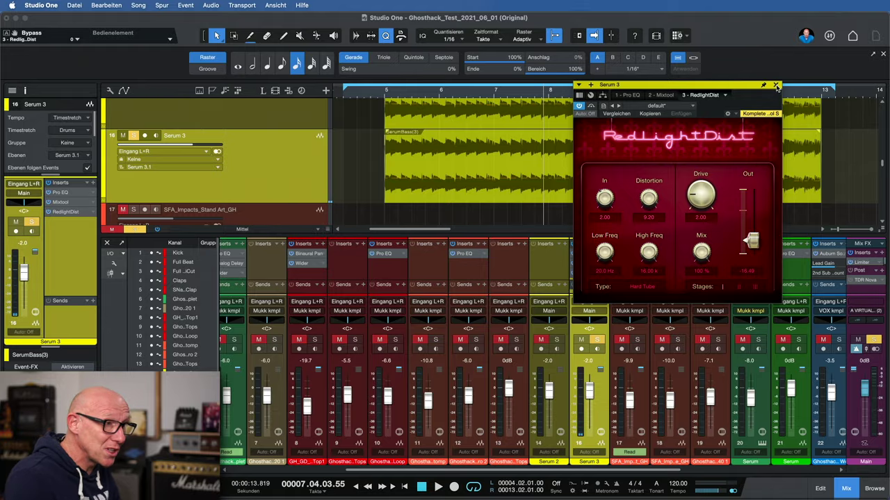
pyautogui.click(775, 85)
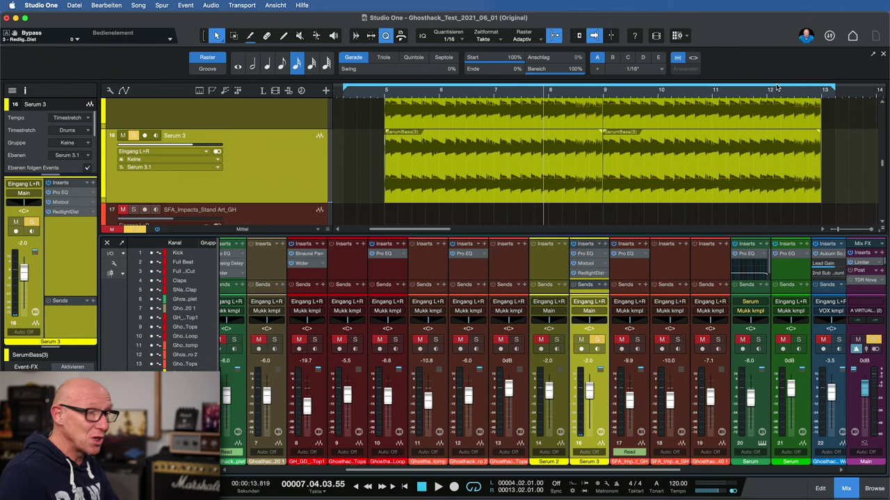
# - Clear all solos and bring the Serum 3 fader up from silence to -0.5 dB while the full mix plays
pyautogui.click(139, 230)
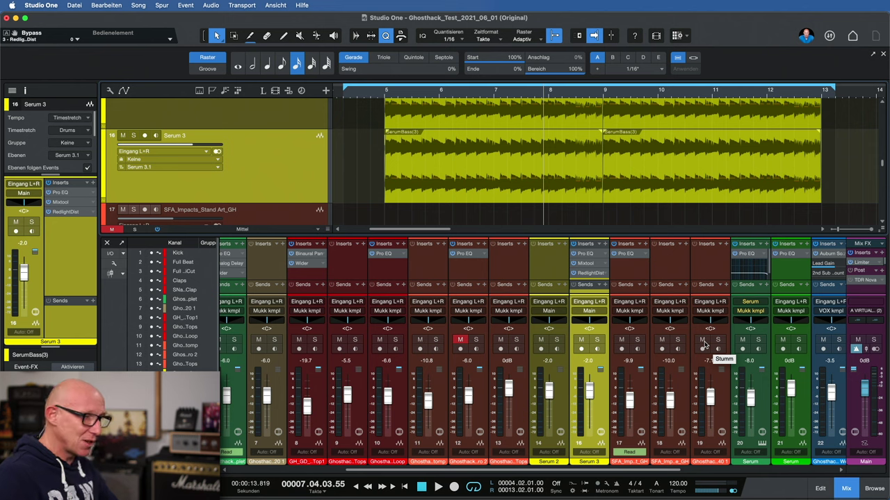
pyautogui.moveTo(588, 393); pyautogui.dragTo(598, 441)
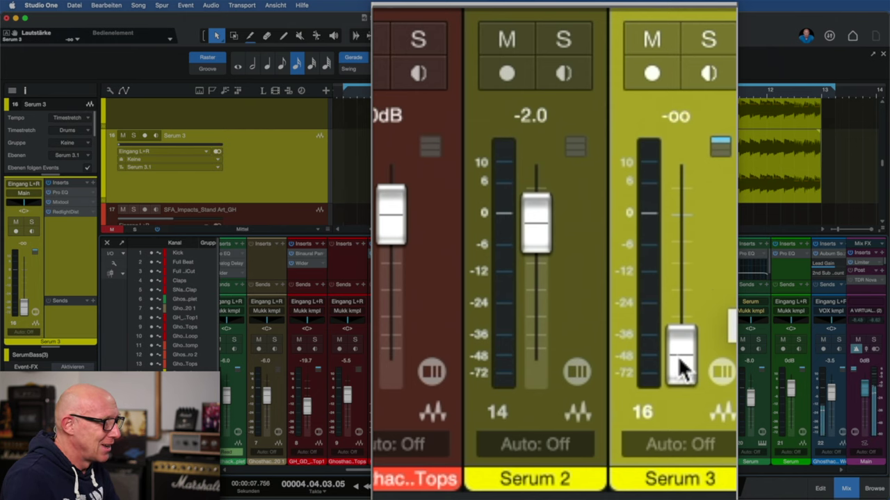
pyautogui.moveTo(677, 356); pyautogui.dragTo(685, 221)
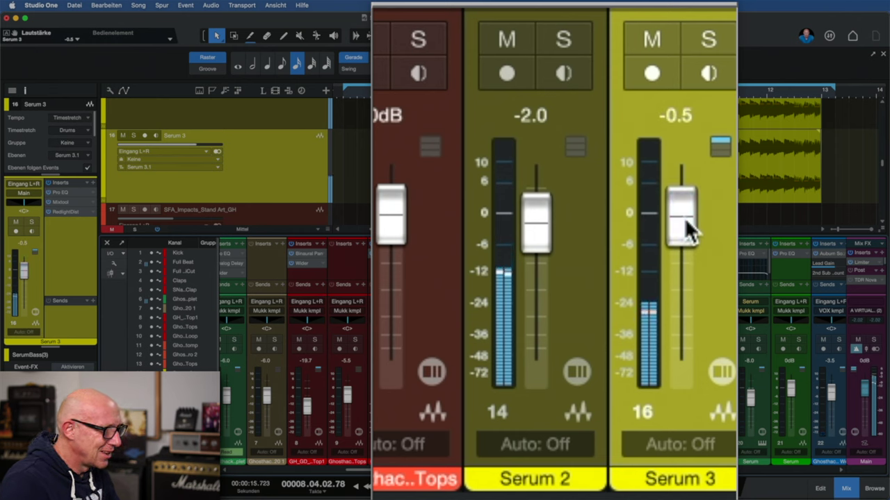
# - Compare the full mix with and without the Serum 3 track by repeatedly muting and unmuting it
pyautogui.click(658, 39)
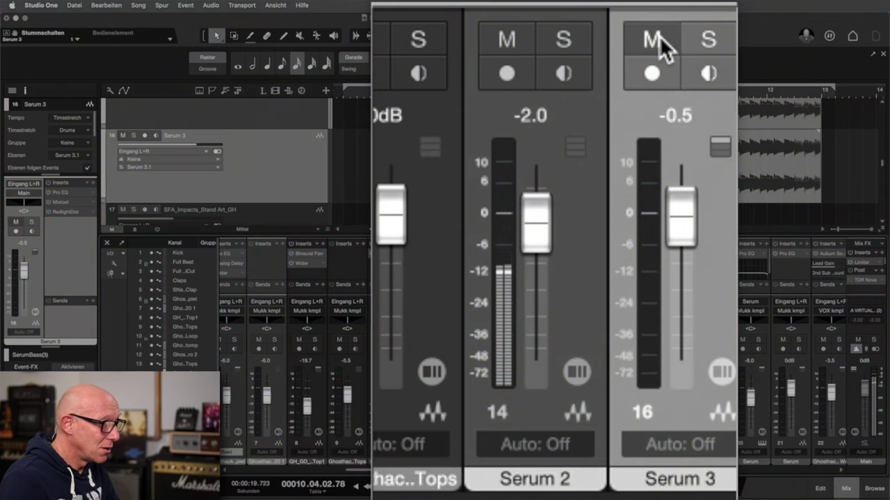
pyautogui.click(659, 41)
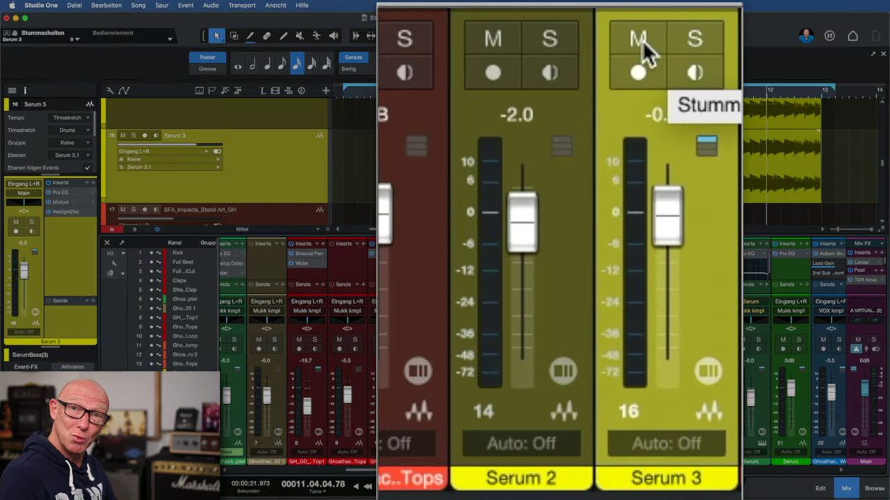
pyautogui.click(640, 42)
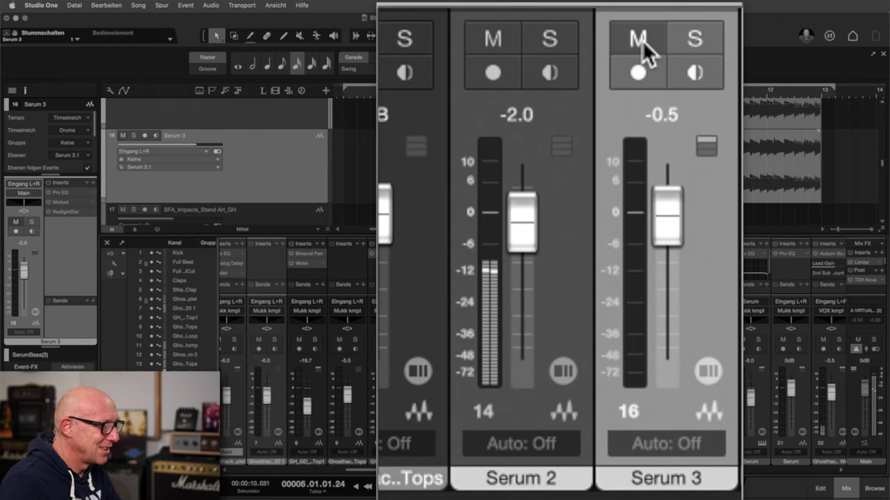
pyautogui.click(640, 42)
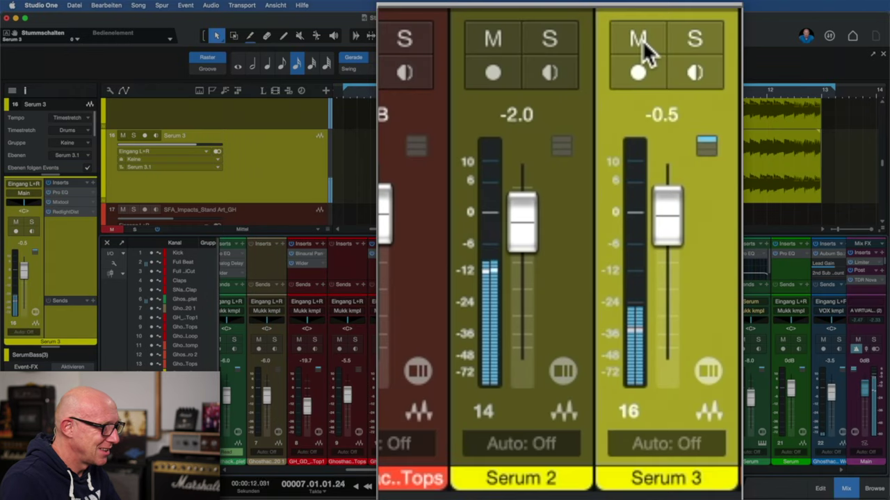
# - Raise the Serum 3 fader to +1.4 dB and compare the mix with the track muted and unmuted
pyautogui.moveTo(665, 220); pyautogui.dragTo(665, 212)
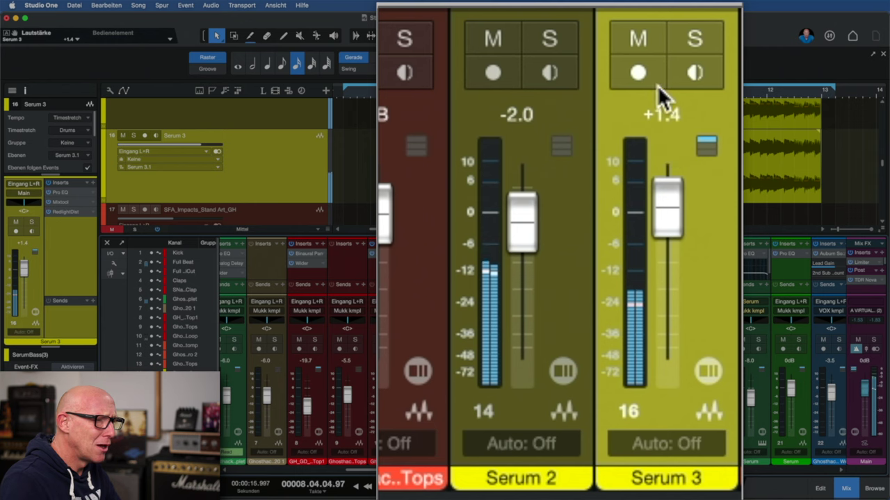
pyautogui.click(646, 39)
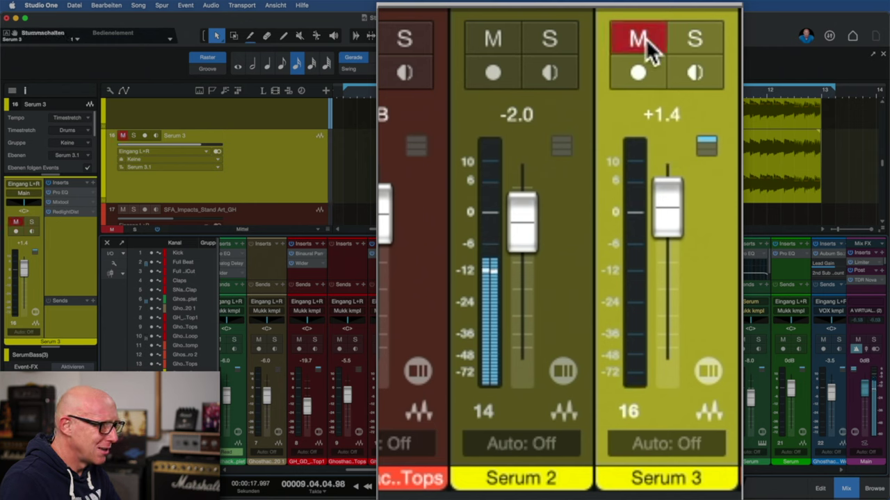
pyautogui.click(645, 39)
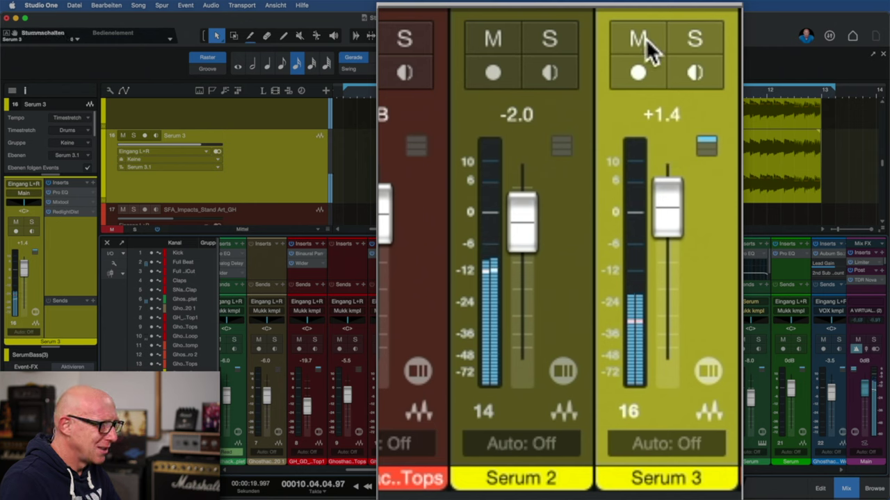